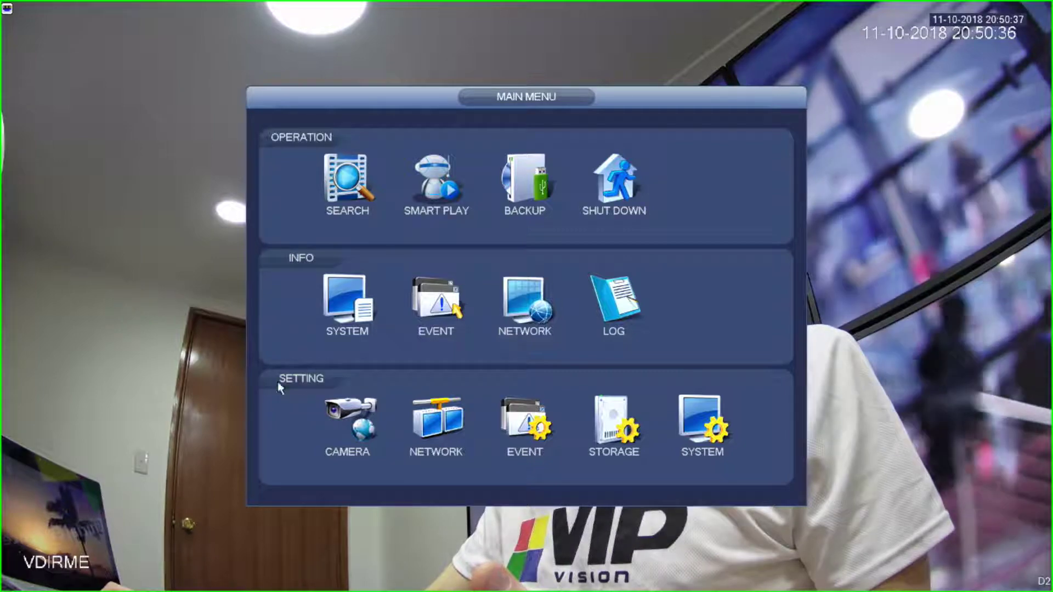
In Event settings, browse Video Detection, Smart Plan and IVS, then open Face Detection for D2.
{"action": "left_click", "coordinate": [521, 433]}
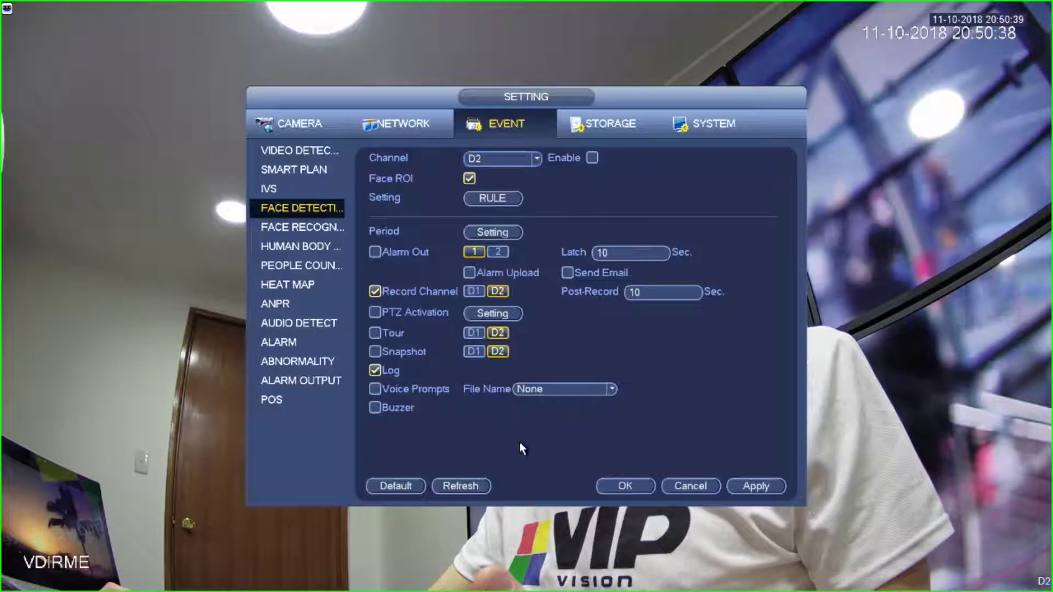
{"action": "left_click", "coordinate": [309, 150]}
{"action": "left_click", "coordinate": [306, 170]}
{"action": "left_click", "coordinate": [297, 189]}
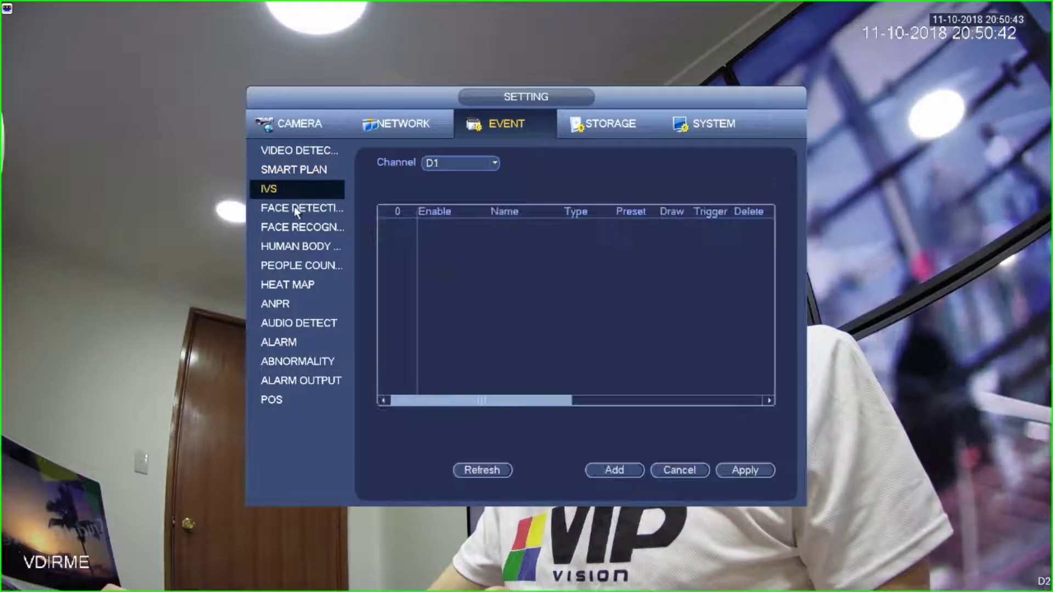
{"action": "left_click", "coordinate": [294, 208]}
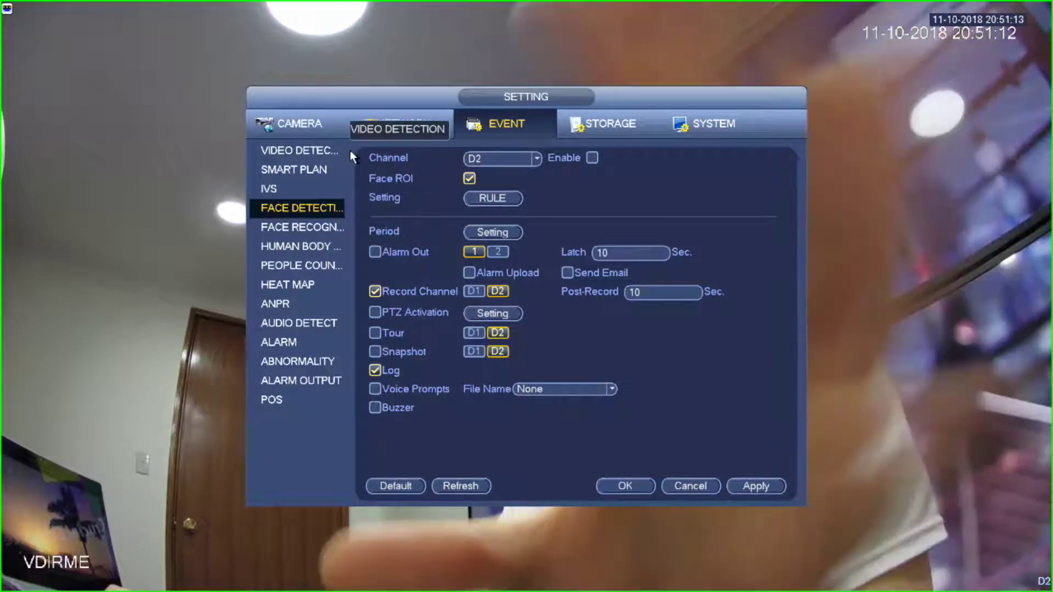
Exit the settings to live view and show camera D1 full screen.
{"action": "right_click", "coordinate": [363, 116]}
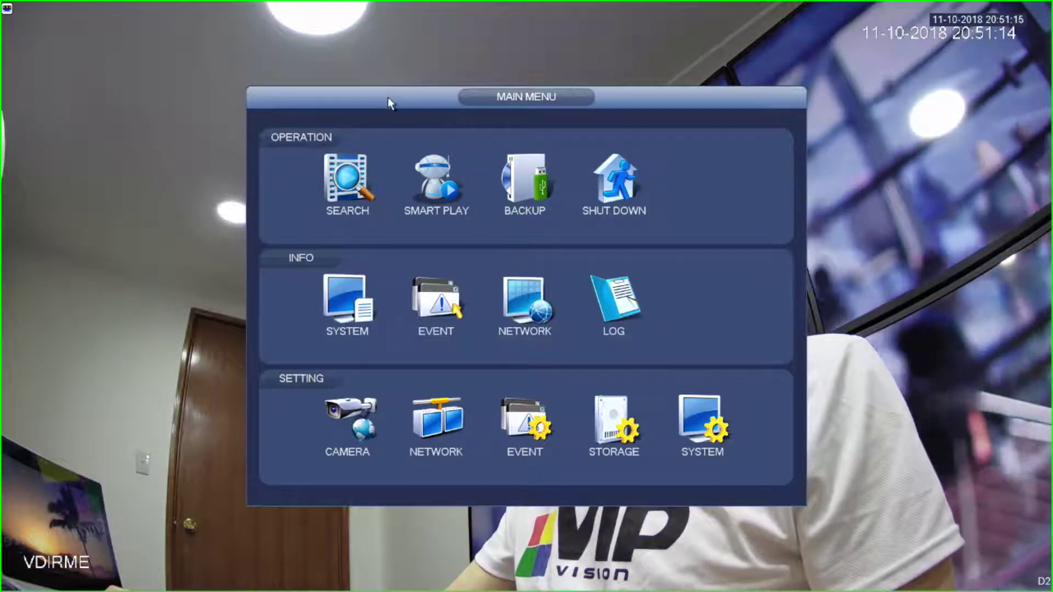
{"action": "right_click", "coordinate": [387, 97]}
{"action": "right_click", "coordinate": [392, 92]}
{"action": "double_click", "coordinate": [307, 120]}
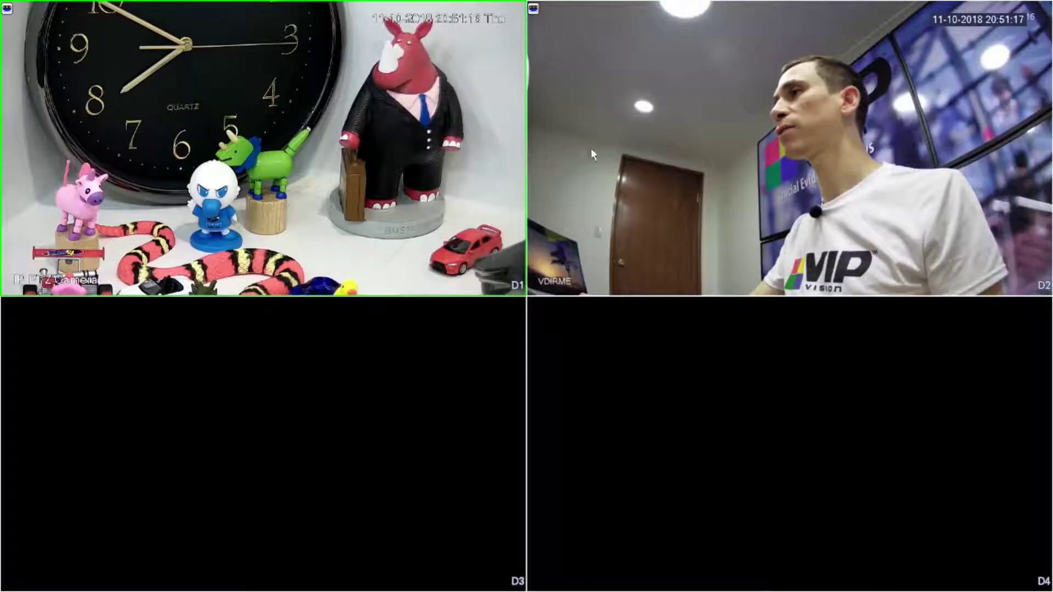
{"action": "double_click", "coordinate": [393, 138]}
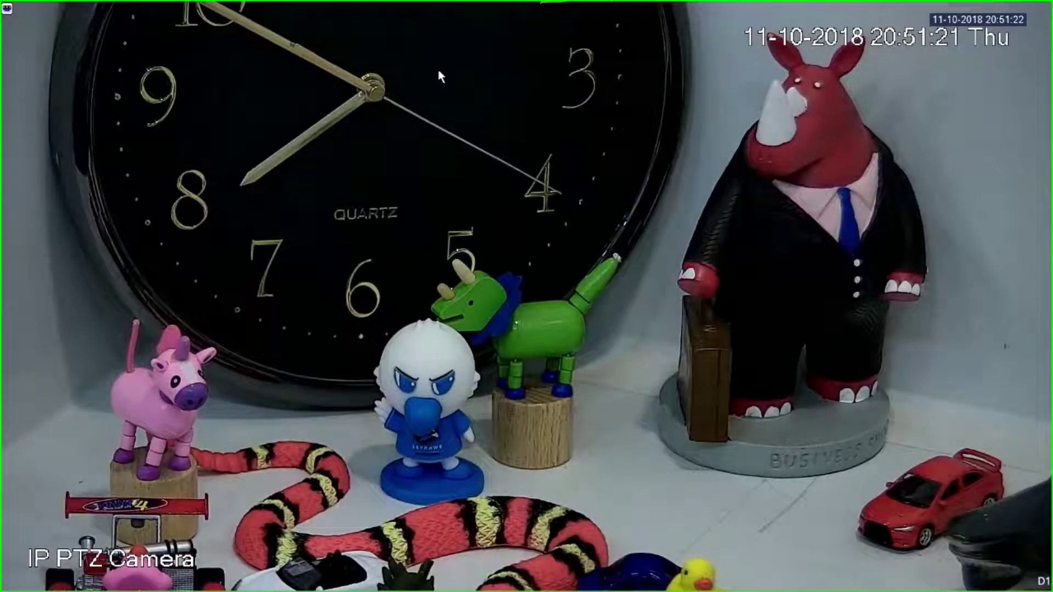
Open D1's PTZ controls with presets expanded and send the camera to preset 1.
{"action": "right_click", "coordinate": [460, 114]}
{"action": "mouse_move", "coordinate": [468, 133]}
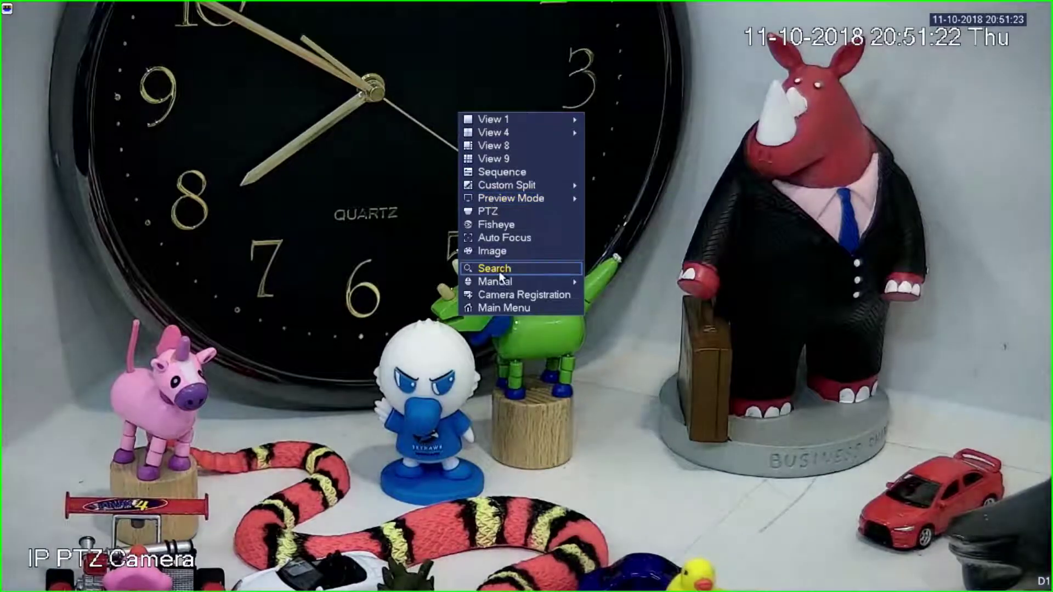
{"action": "left_click", "coordinate": [530, 213]}
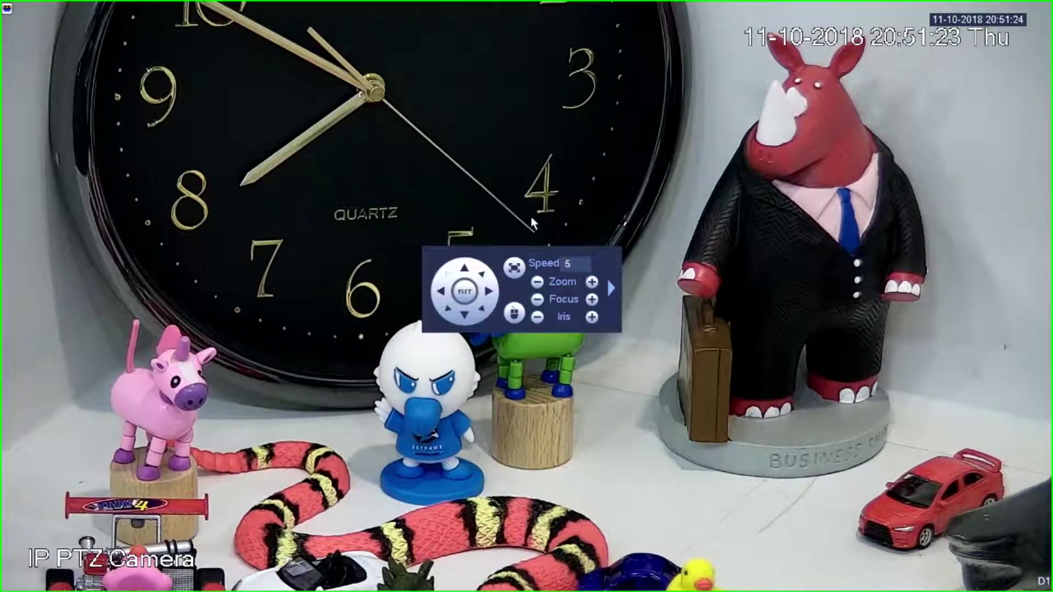
{"action": "left_click", "coordinate": [613, 289]}
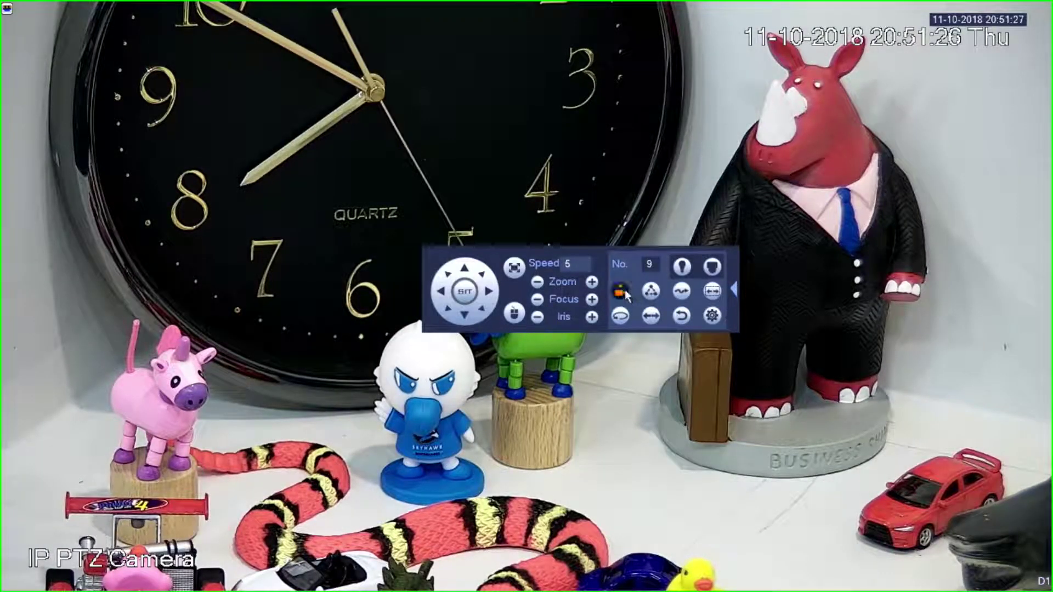
{"action": "left_click", "coordinate": [648, 264]}
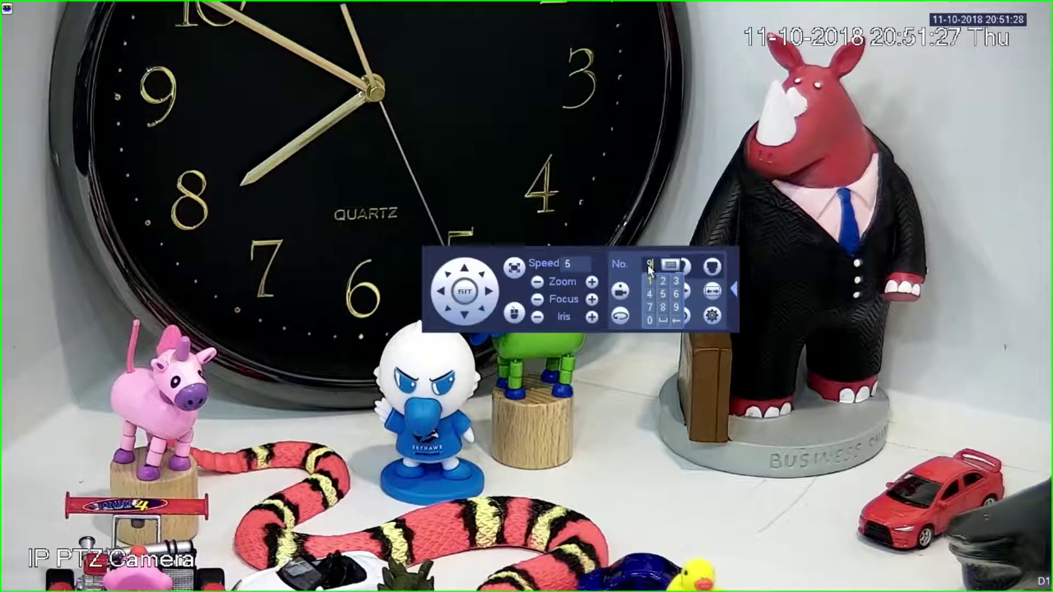
{"action": "left_click", "coordinate": [612, 271]}
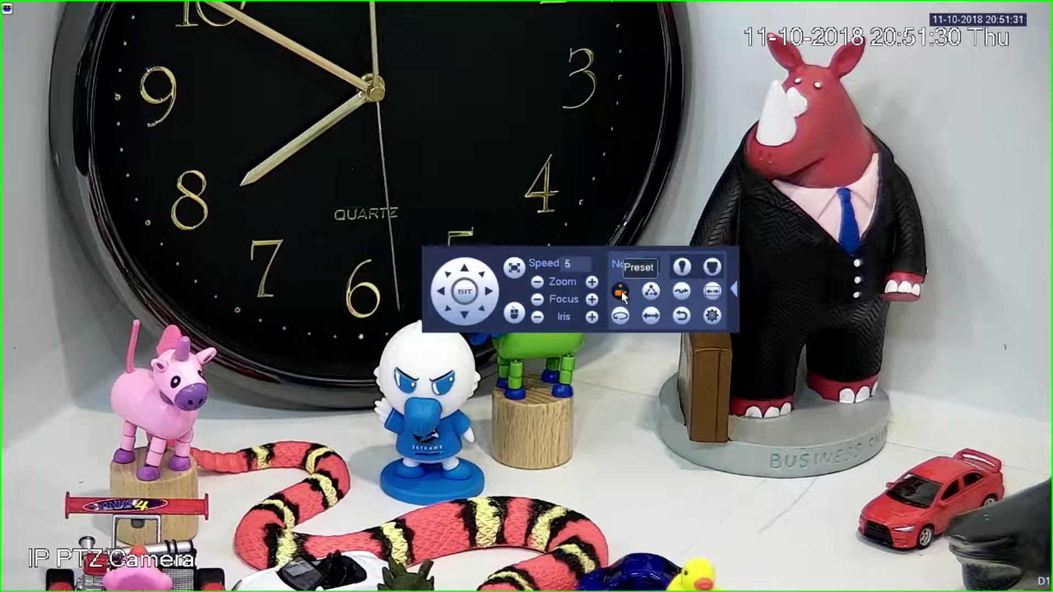
{"action": "left_click", "coordinate": [622, 291]}
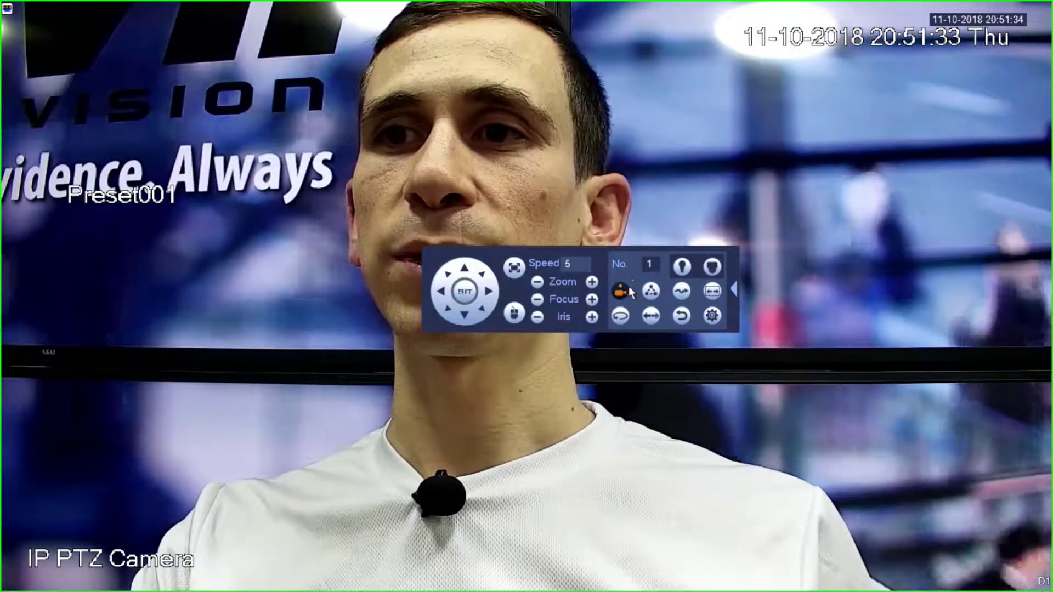
Send D1 to presets 2 and 9, then leave PTZ controls for the main menu.
{"action": "left_click", "coordinate": [656, 266]}
{"action": "left_click", "coordinate": [661, 281]}
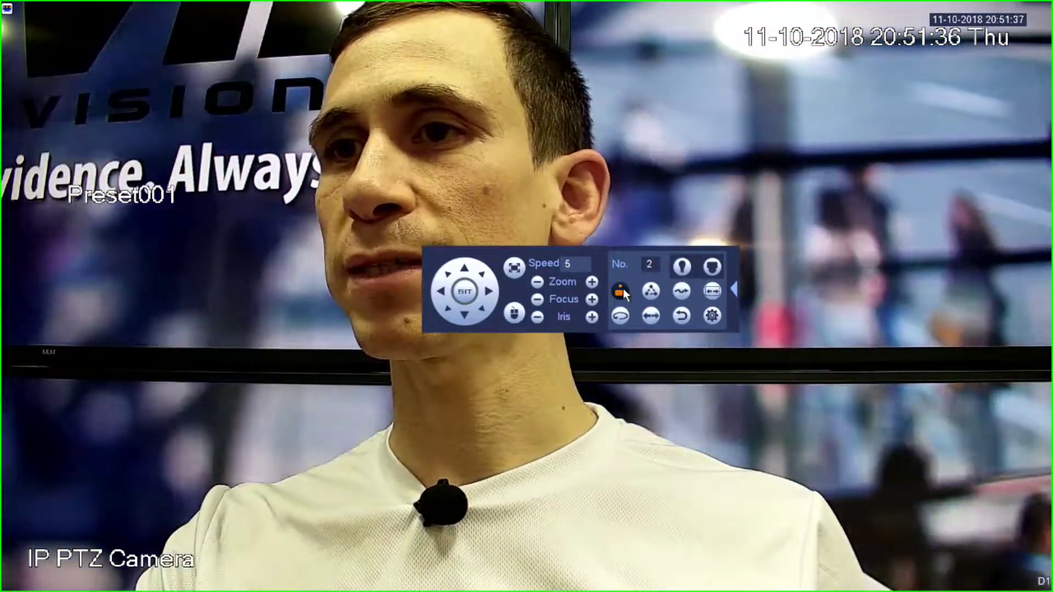
{"action": "left_click", "coordinate": [622, 290]}
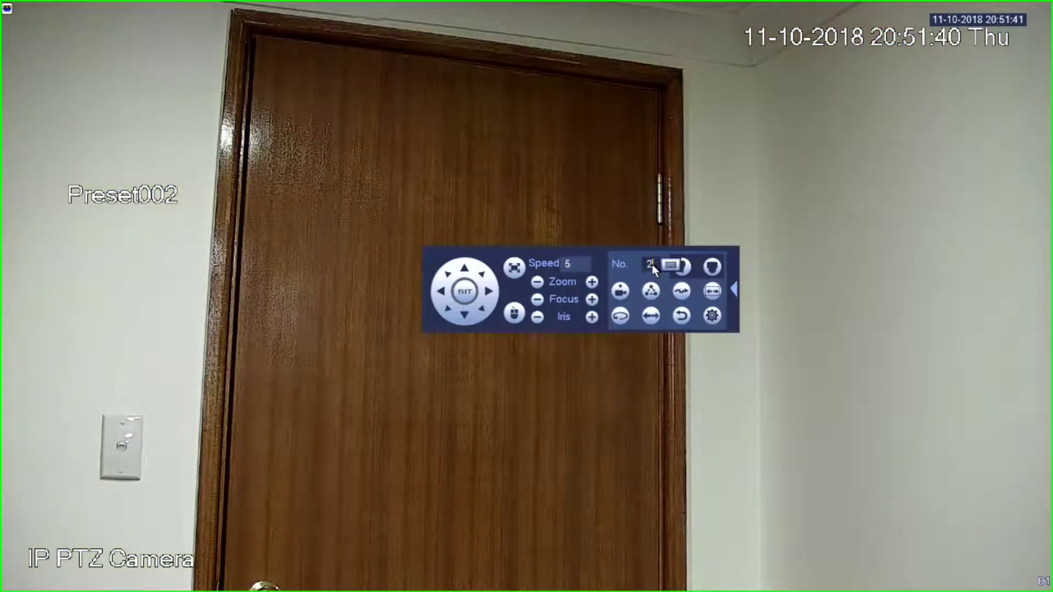
{"action": "left_click", "coordinate": [669, 266]}
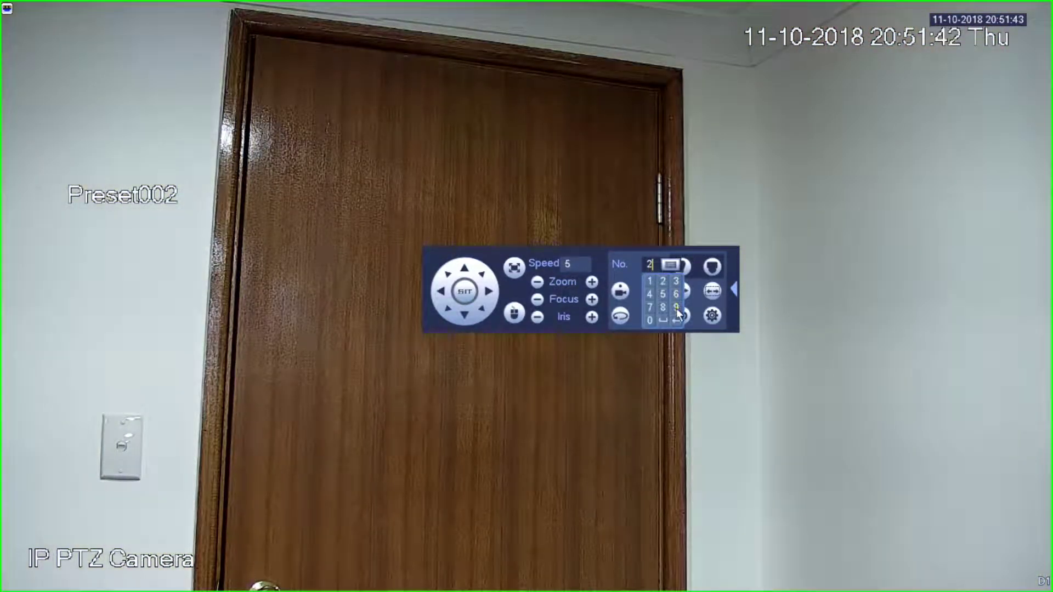
{"action": "left_click", "coordinate": [626, 291]}
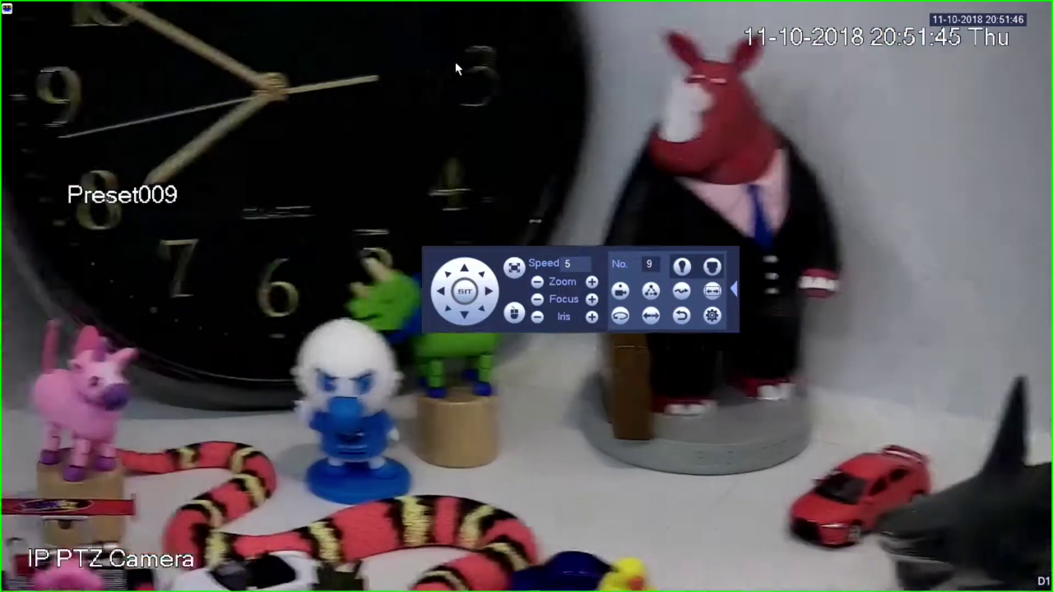
{"action": "right_click", "coordinate": [467, 44]}
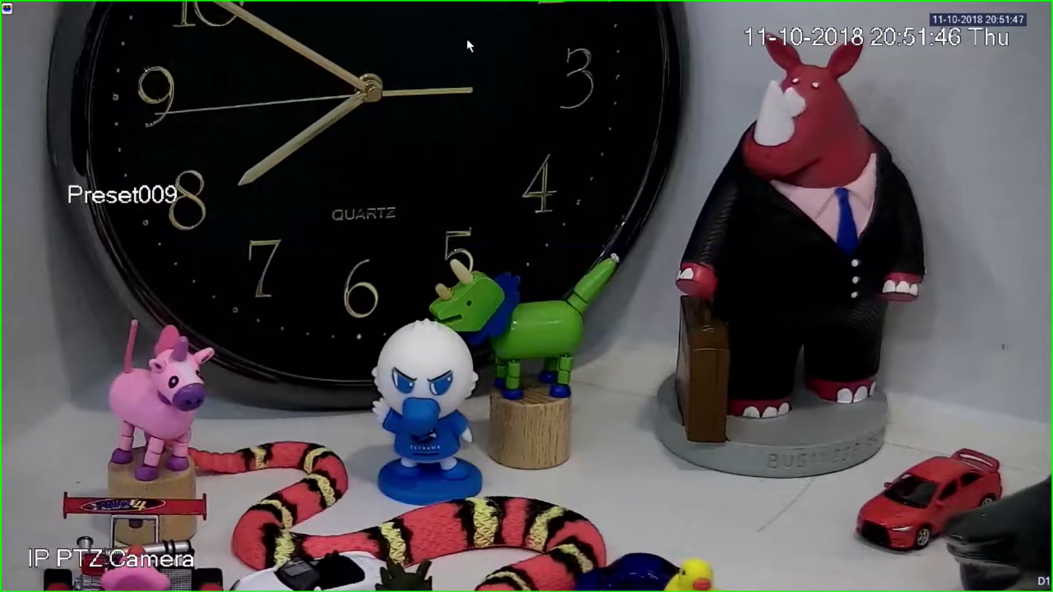
{"action": "right_click", "coordinate": [470, 88]}
Choose face detection as D2's Smart Plan, then return to D2's Face Detection page.
{"action": "left_click", "coordinate": [516, 285]}
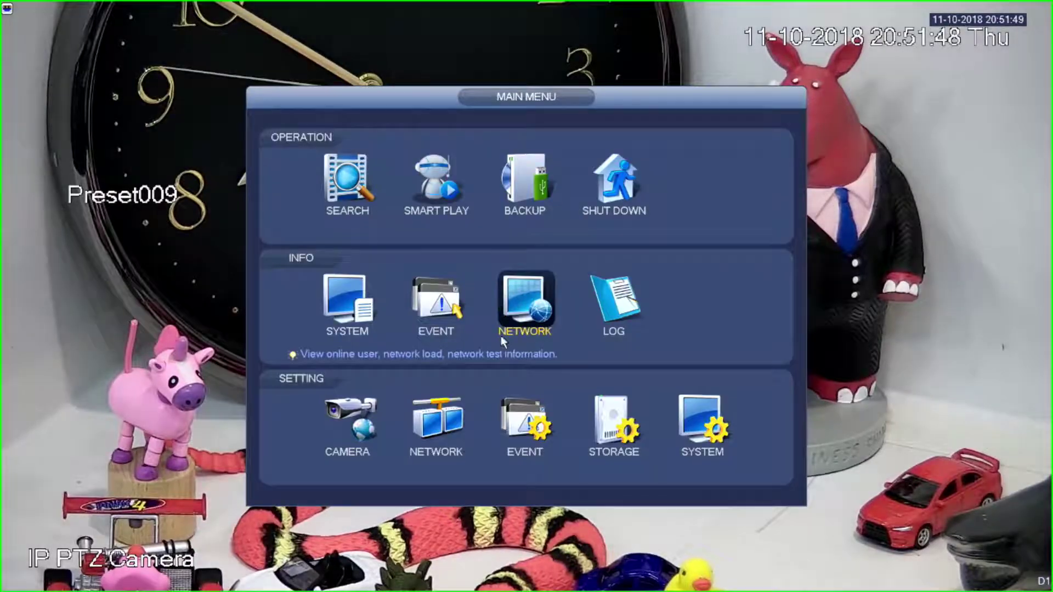
{"action": "left_click", "coordinate": [533, 423]}
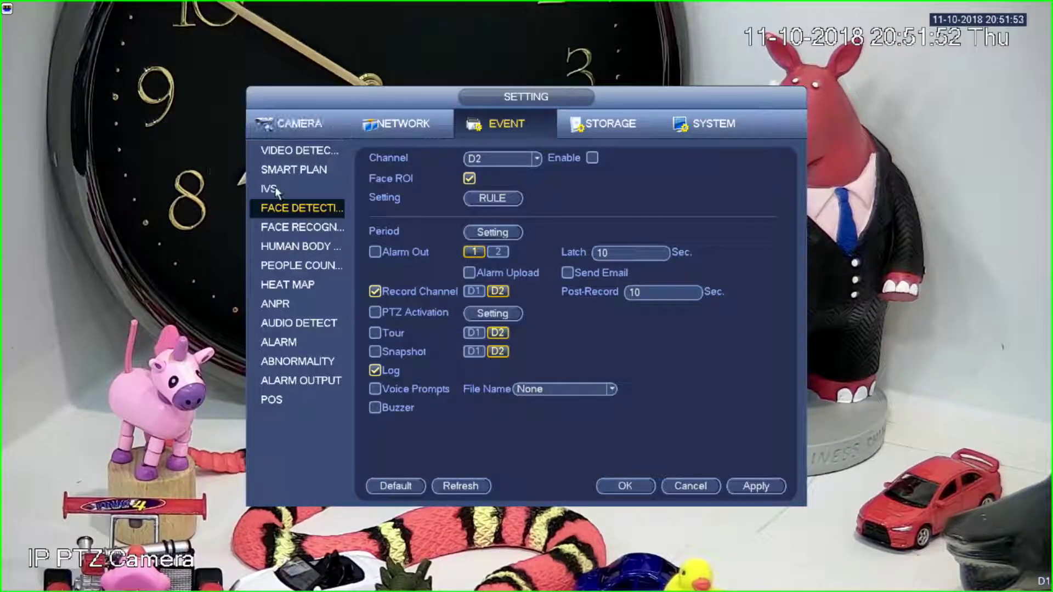
{"action": "left_click", "coordinate": [310, 170]}
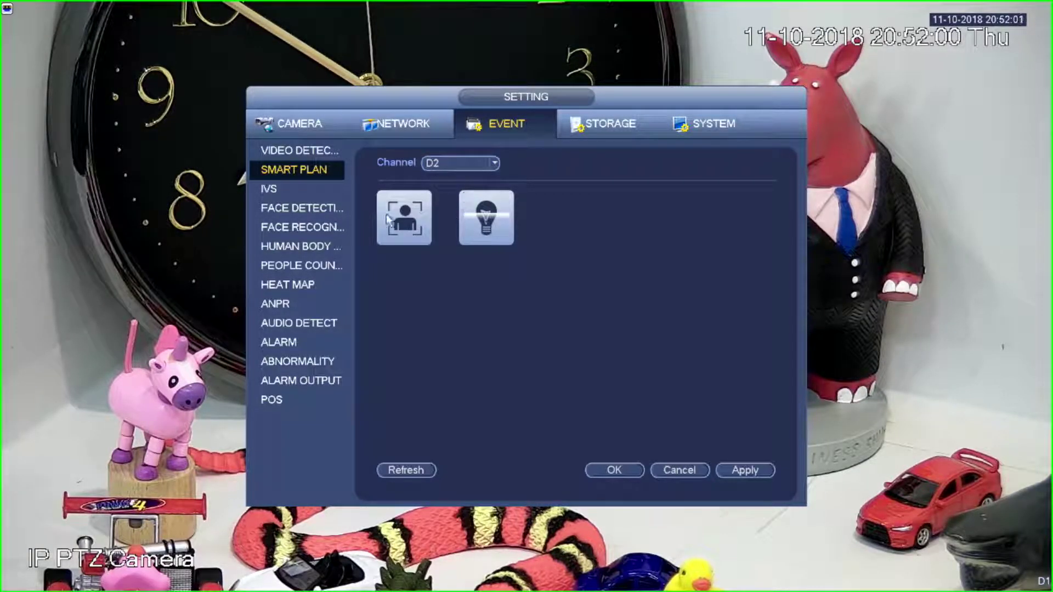
{"action": "left_click", "coordinate": [415, 216]}
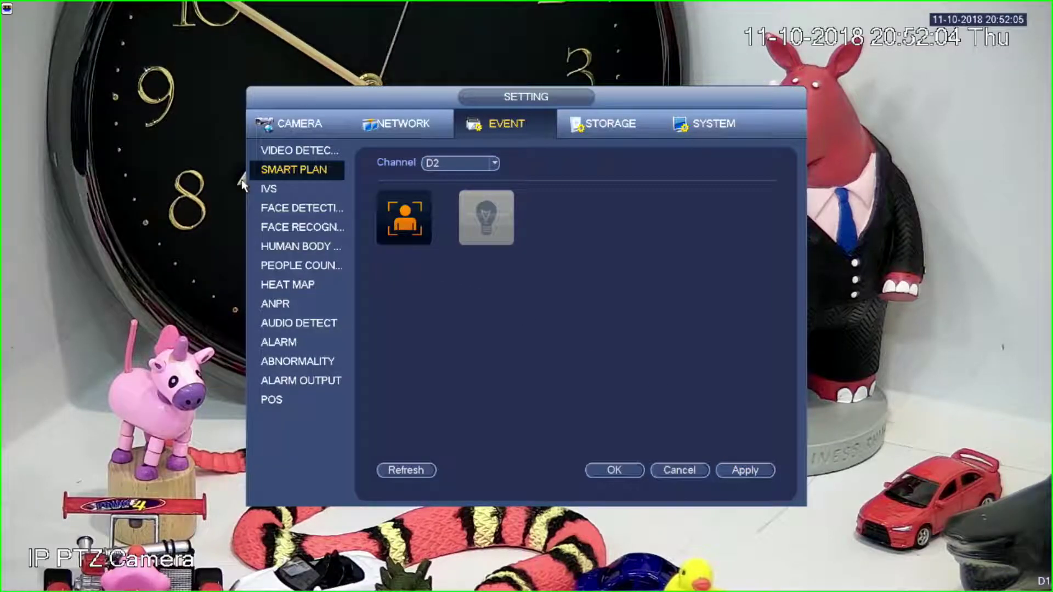
{"action": "left_click", "coordinate": [291, 208]}
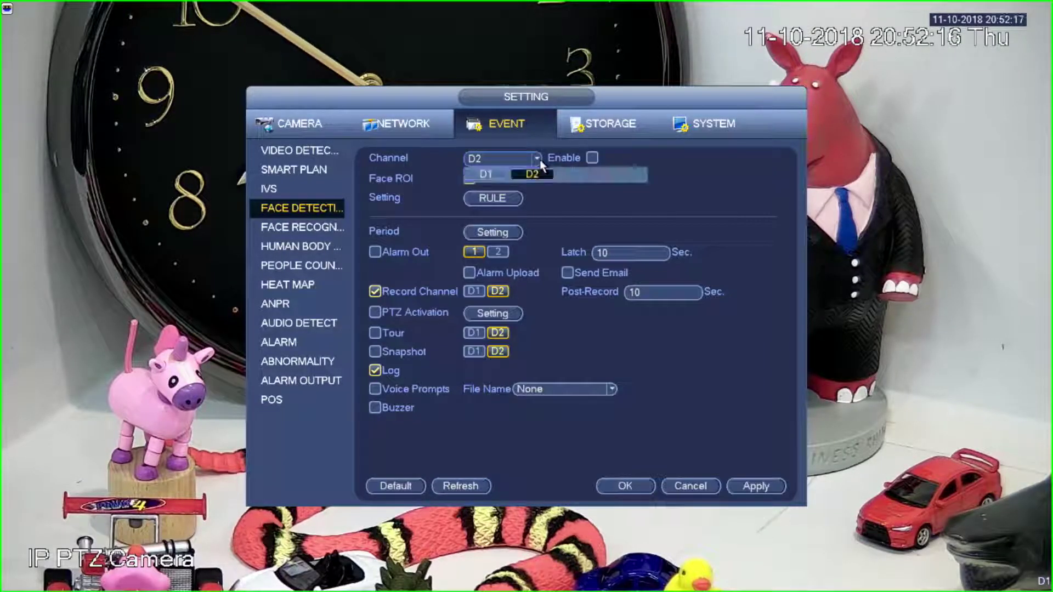
Enable D2 face detection and set PTZ Activation to move D1 to preset 1.
{"action": "left_click", "coordinate": [592, 158]}
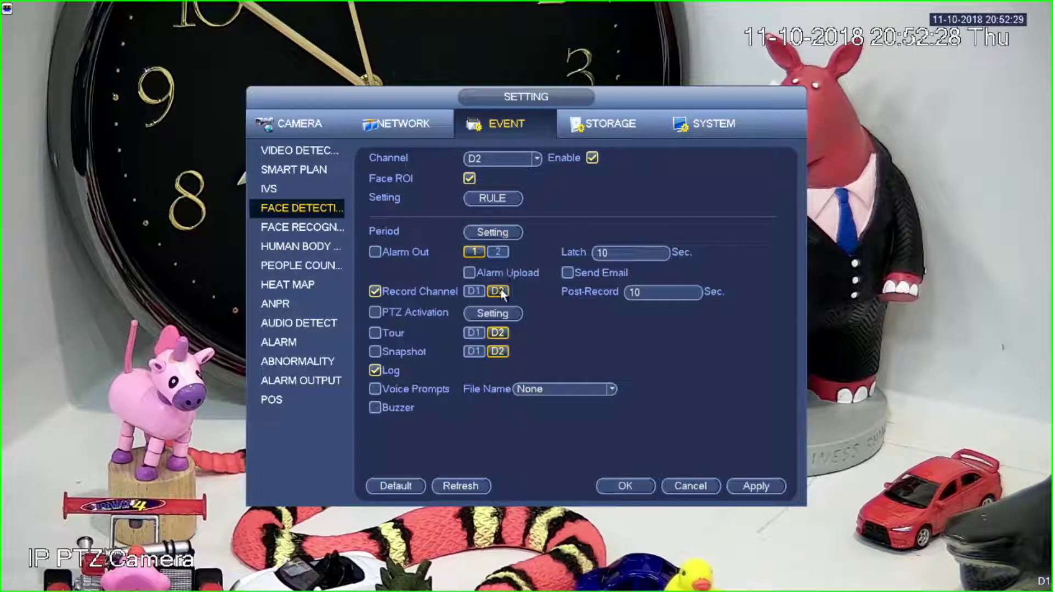
{"action": "left_click", "coordinate": [377, 313]}
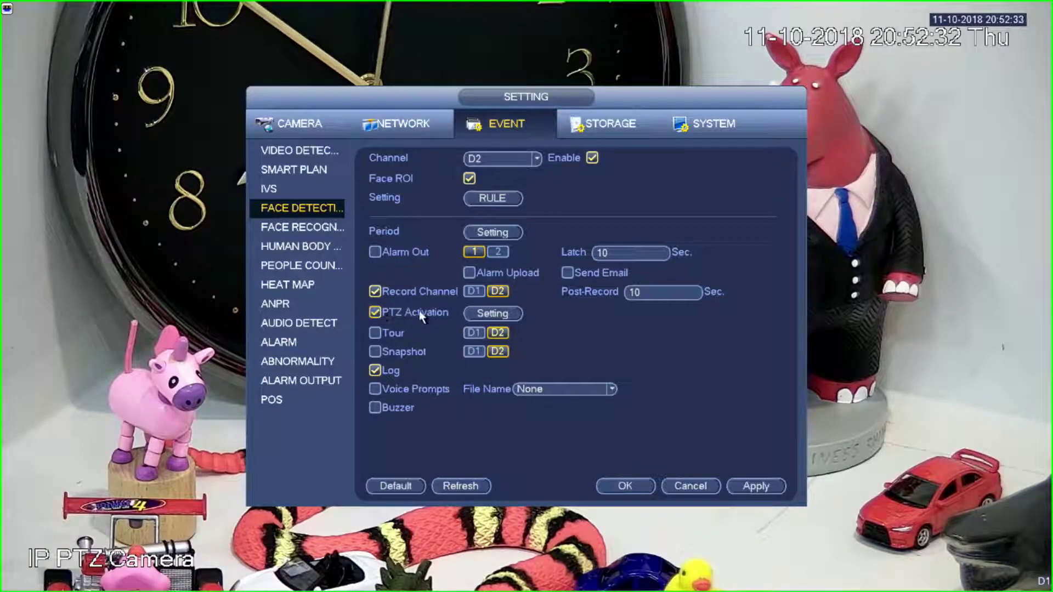
{"action": "left_click", "coordinate": [493, 314]}
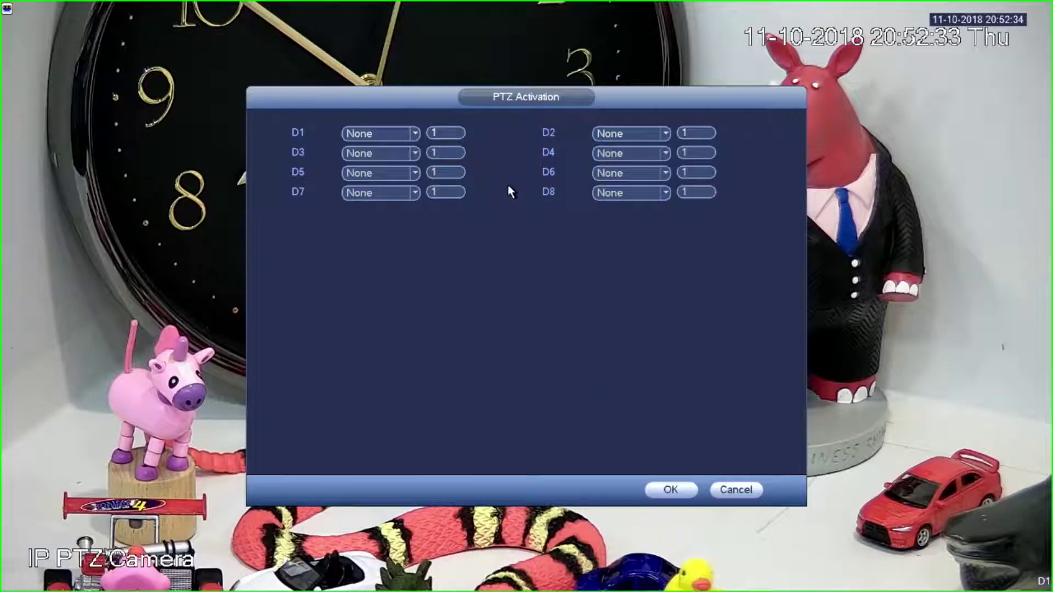
{"action": "left_click", "coordinate": [395, 132]}
{"action": "left_click", "coordinate": [383, 162]}
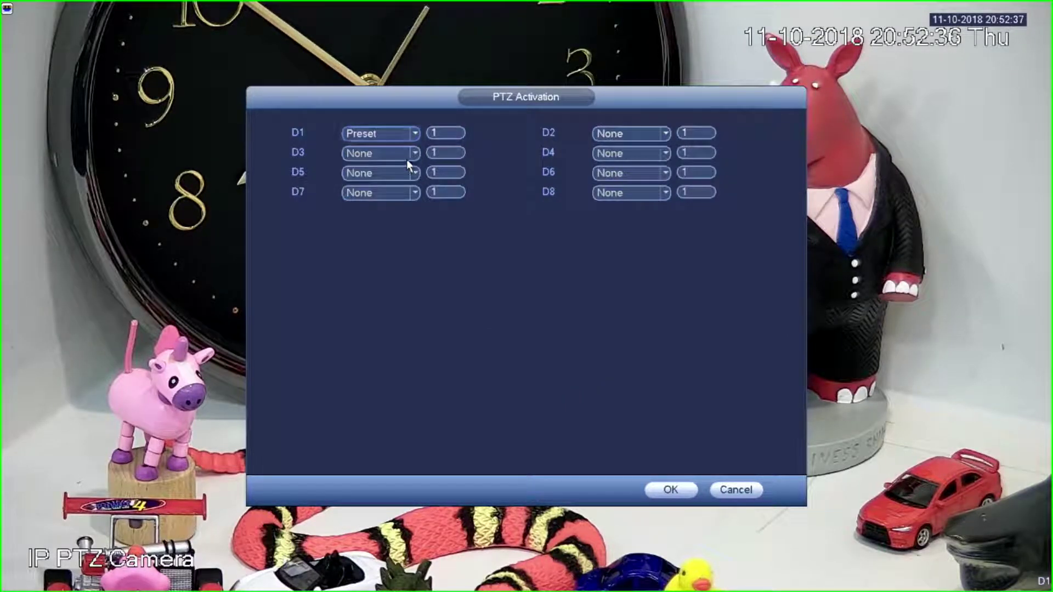
{"action": "left_click", "coordinate": [445, 132]}
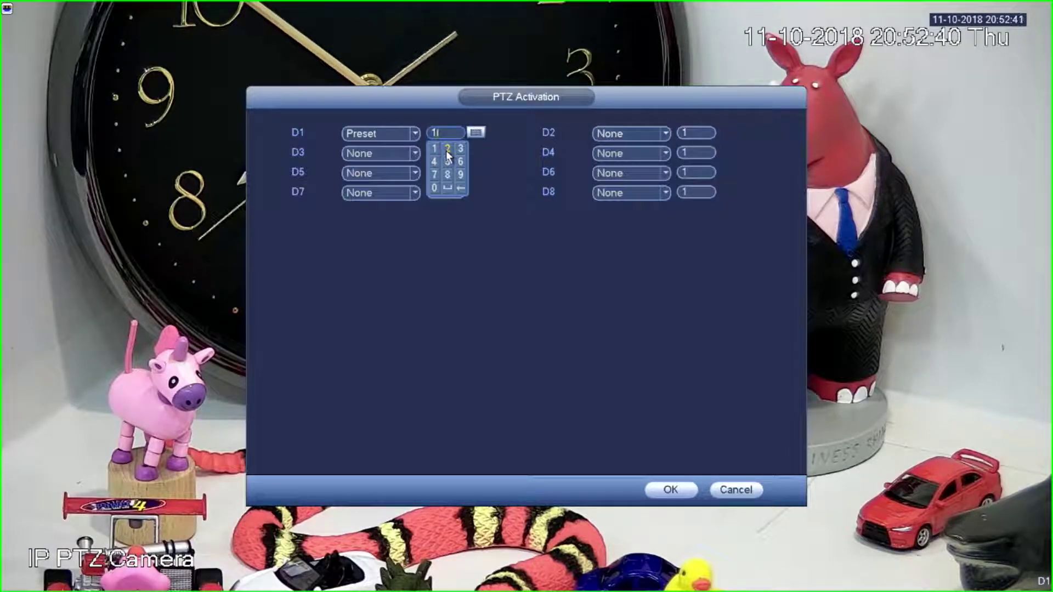
{"action": "left_click", "coordinate": [672, 495]}
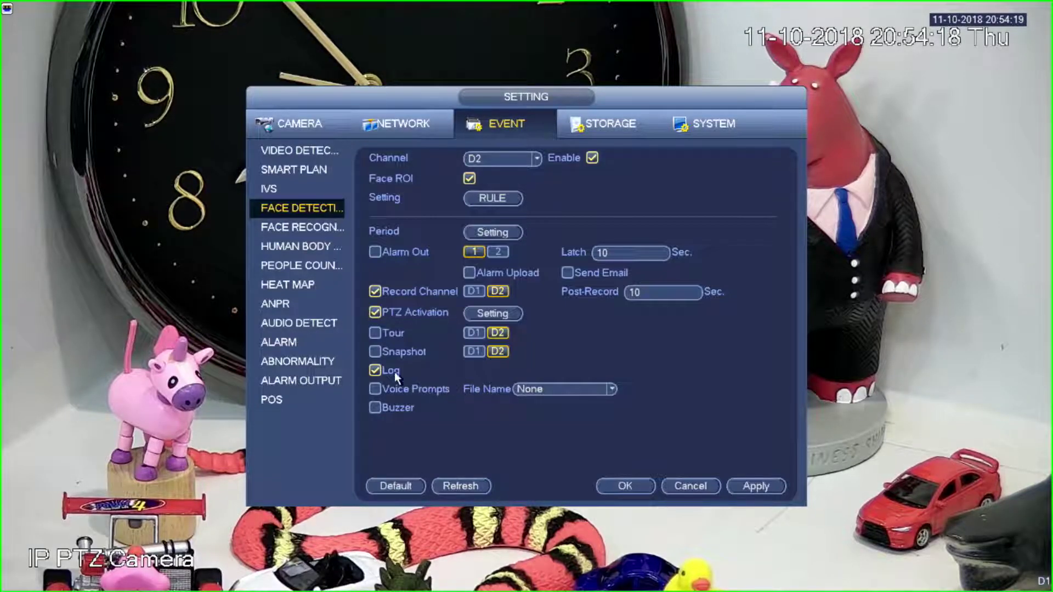
Tick Buzzer on D2's Face Detection page, keeping Log enabled.
{"action": "left_click", "coordinate": [376, 409]}
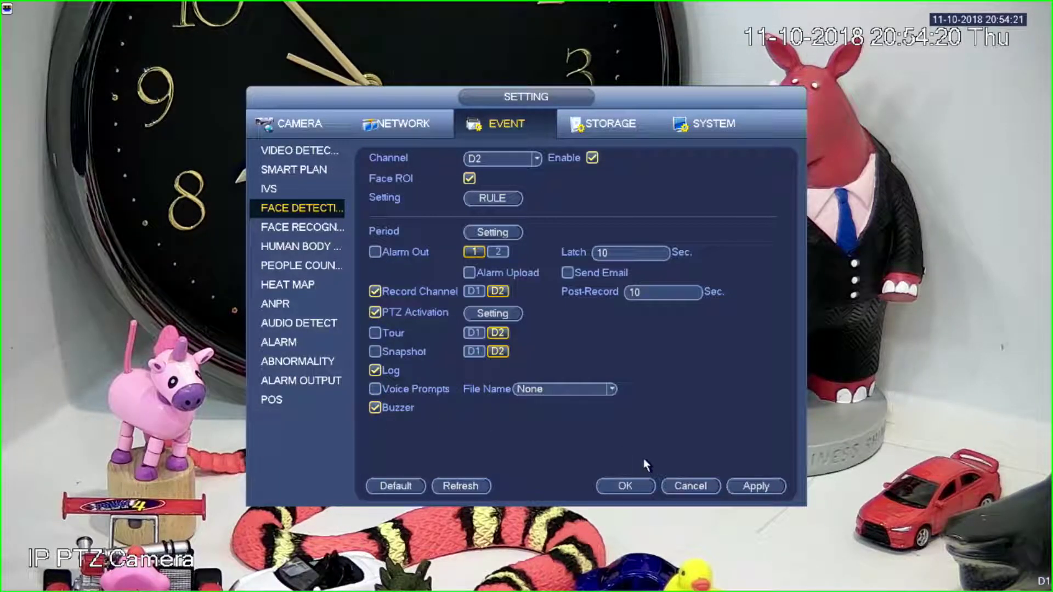